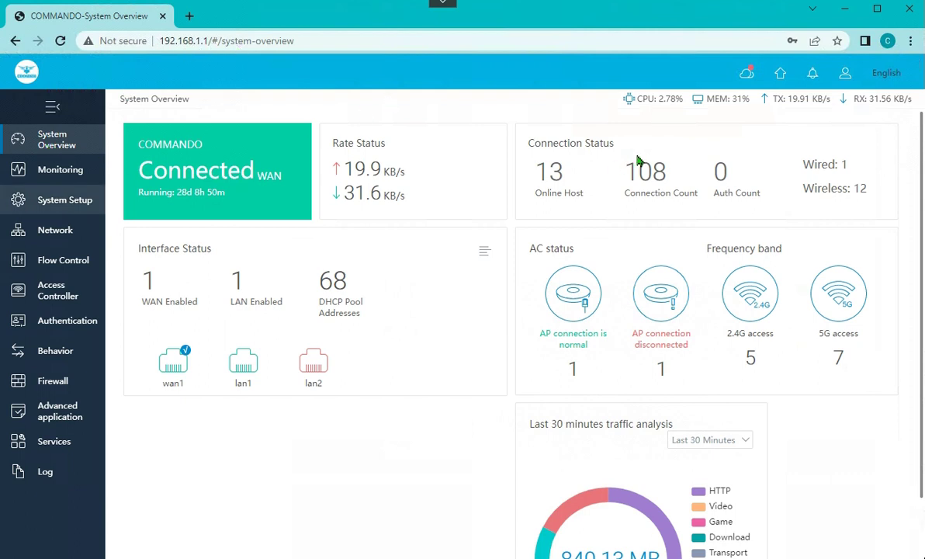
# - Open the router's Cloud Account settings, showing the router ID and an empty Account Code field
pyautogui.click(749, 74)
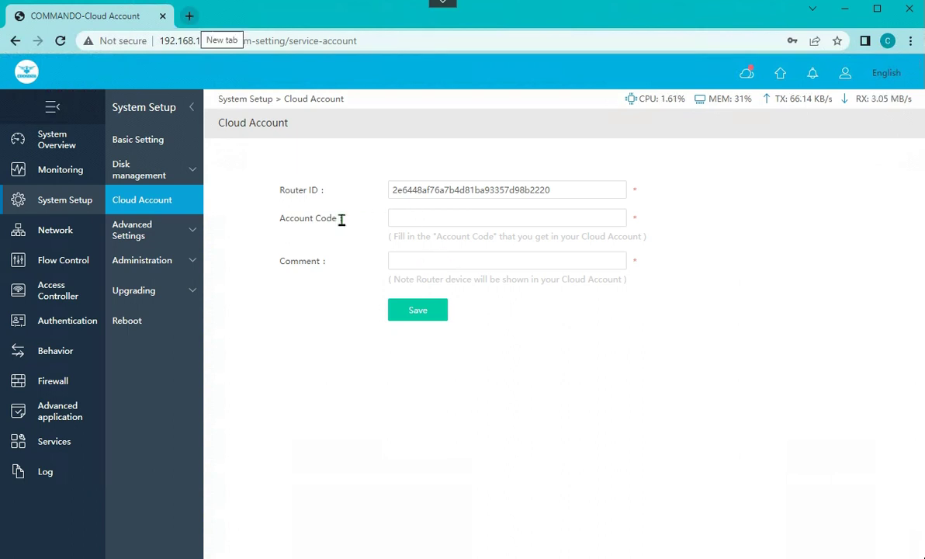
pyautogui.moveTo(319, 218); pyautogui.dragTo(271, 189)
# - Load commandonetworks.com.cn and gmail.com in new browser tabs beside the router admin
pyautogui.click(184, 15)
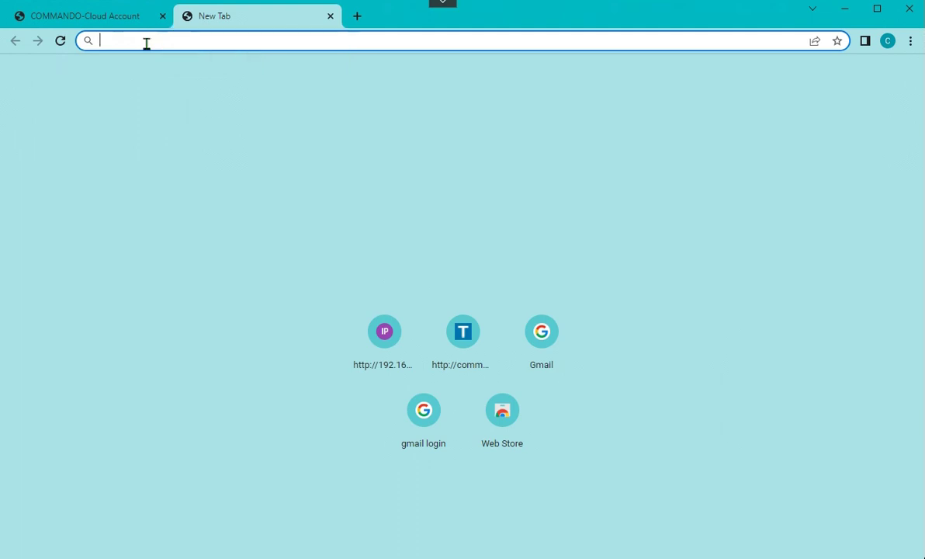
pyautogui.write('c')
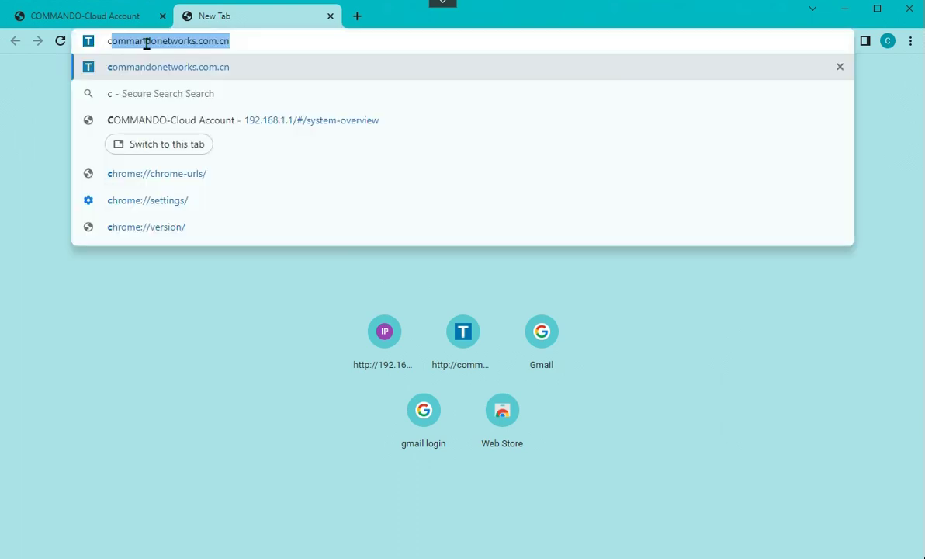
pyautogui.write('omma')
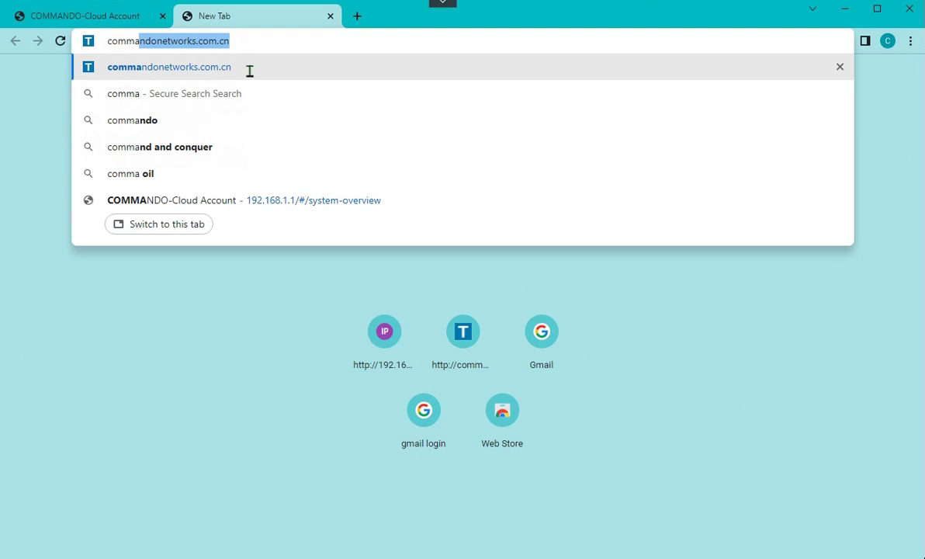
pyautogui.press('Return')
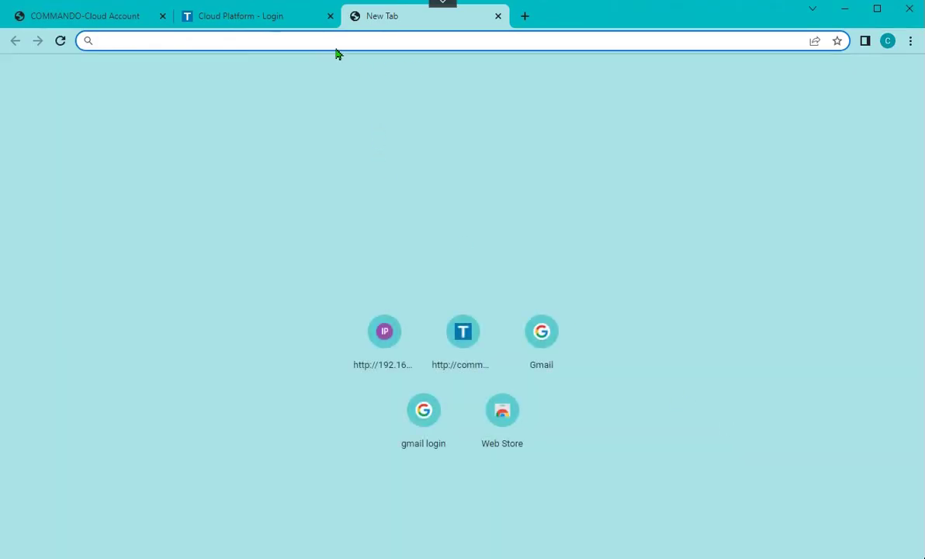
pyautogui.write('gmail')
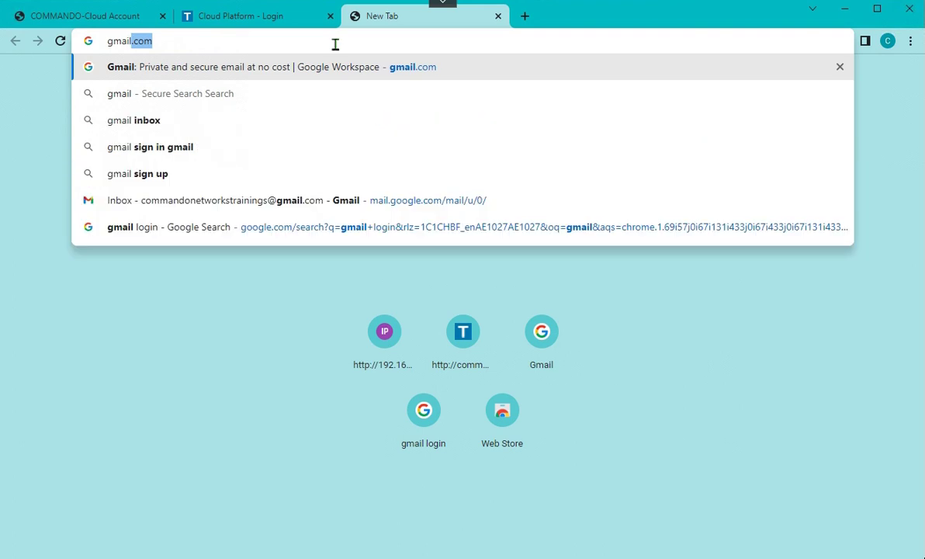
pyautogui.press('Return')
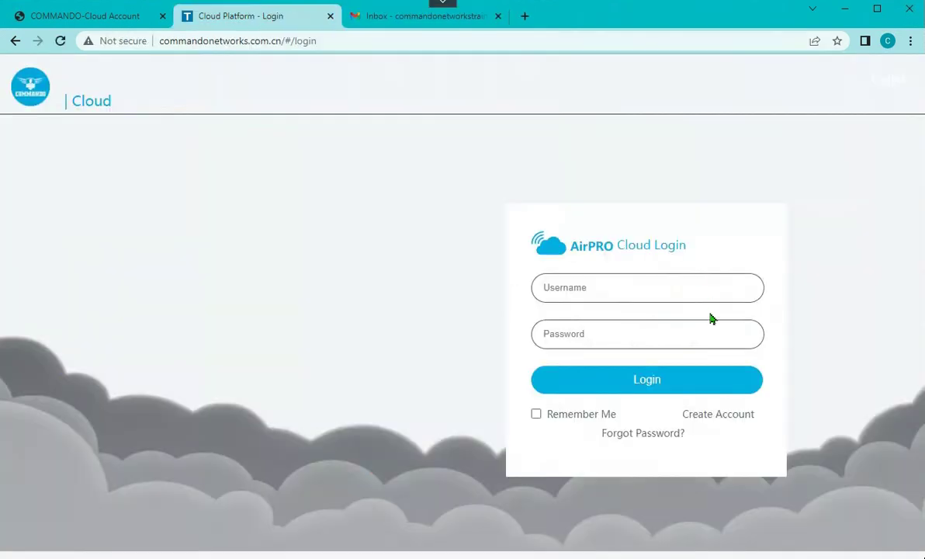
# - Open the Register form from the AirPRO Cloud Login page's Create Account link
pyautogui.click(703, 418)
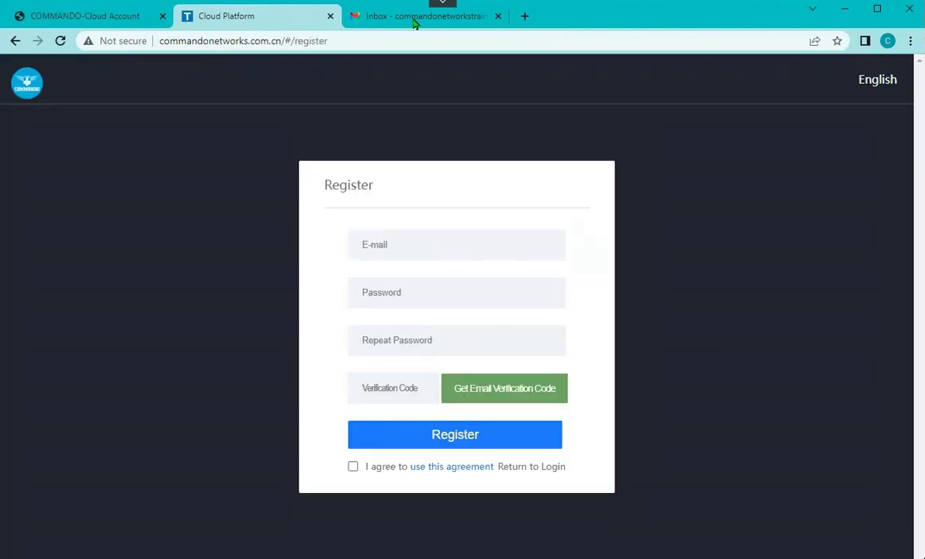
pyautogui.click(414, 19)
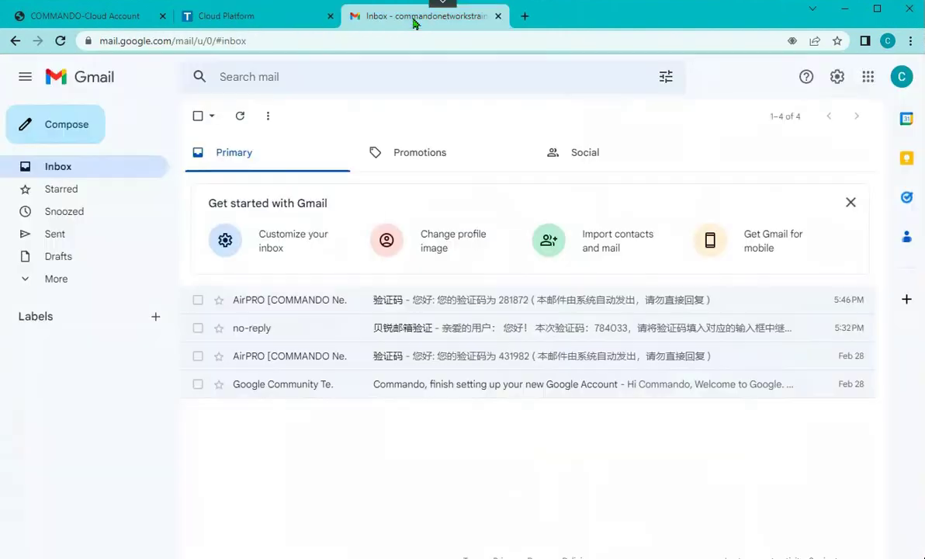
pyautogui.click(901, 77)
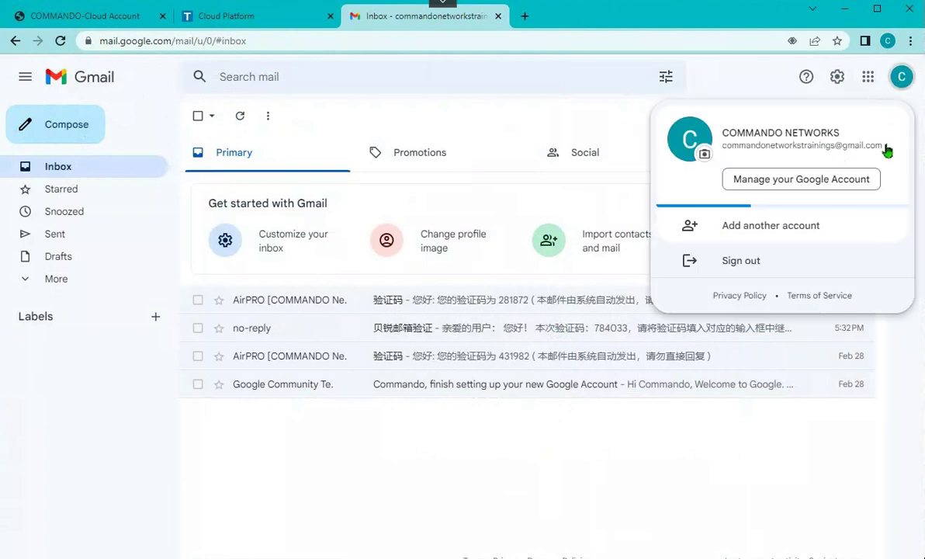
pyautogui.moveTo(738, 148)
pyautogui.mouseDown()
pyautogui.moveTo(722, 144)
pyautogui.moveTo(729, 148)
pyautogui.mouseUp()
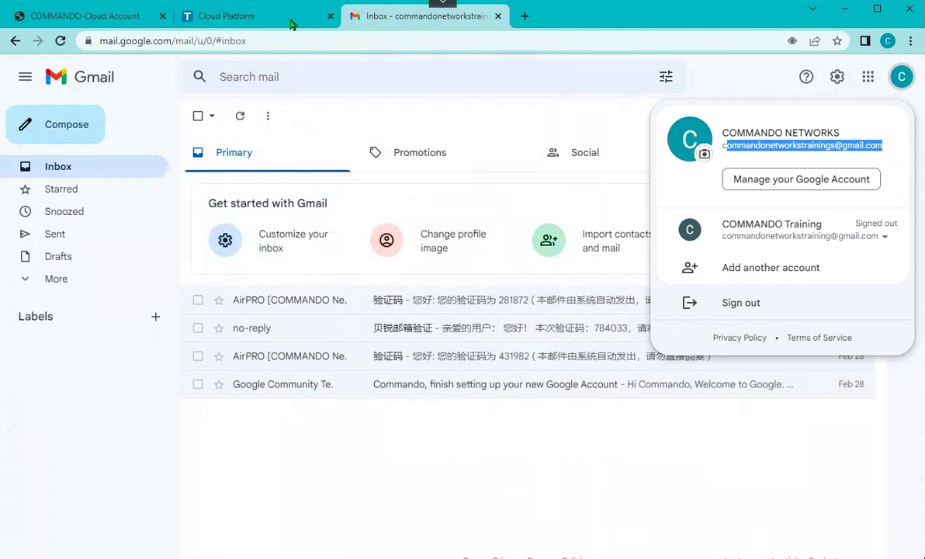
pyautogui.click(270, 22)
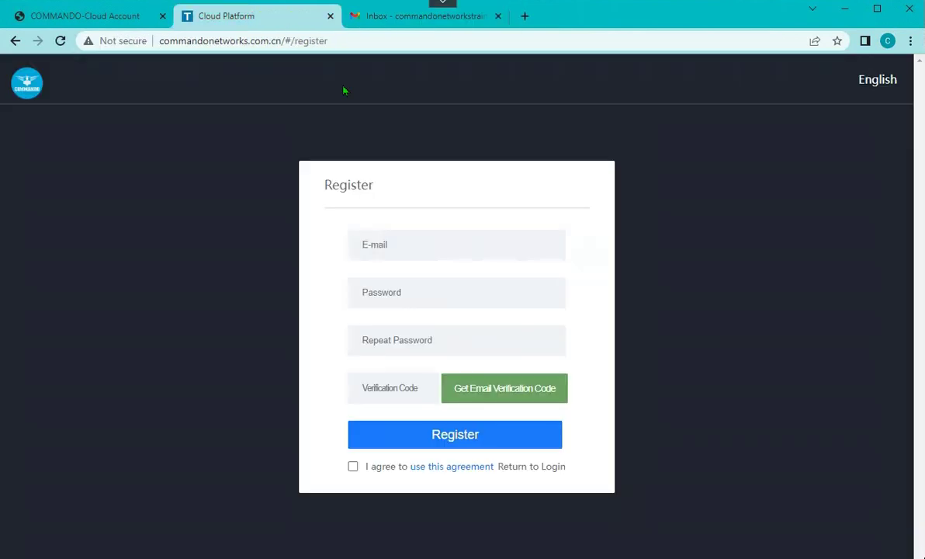
# - Fill in the registration e-mail address from the browser's autofill suggestion
pyautogui.click(397, 246)
pyautogui.write('c')
pyautogui.press('Down')
pyautogui.press('Return')
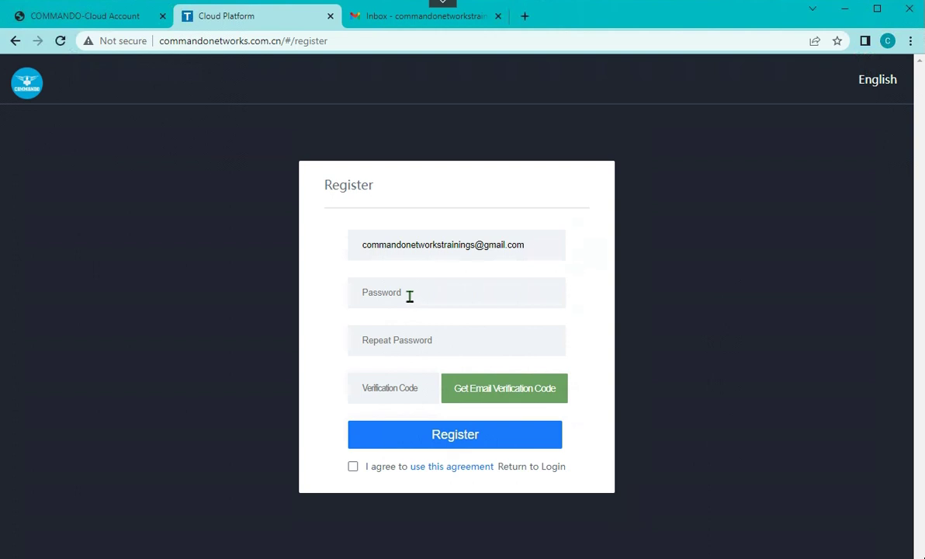
# - Enter the account password in both password fields and request an e-mail verification code
pyautogui.click(409, 296)
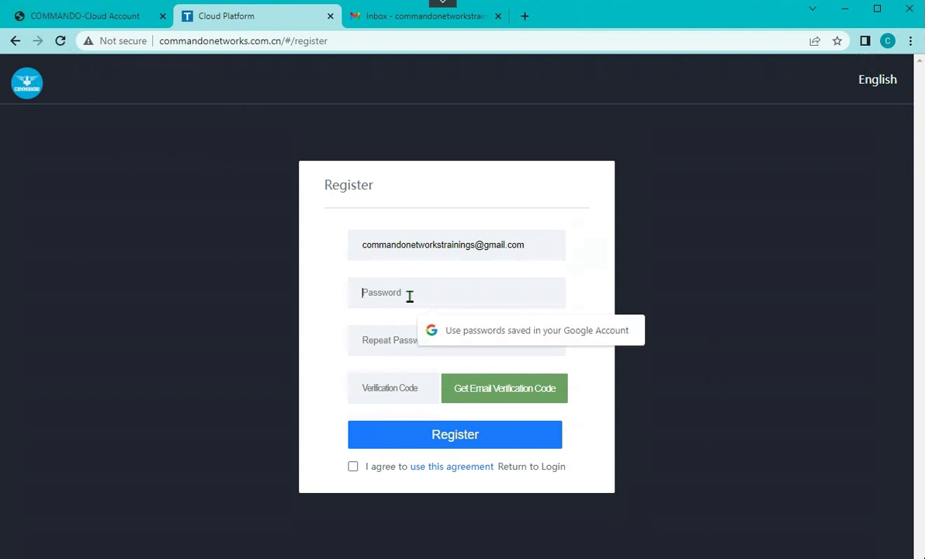
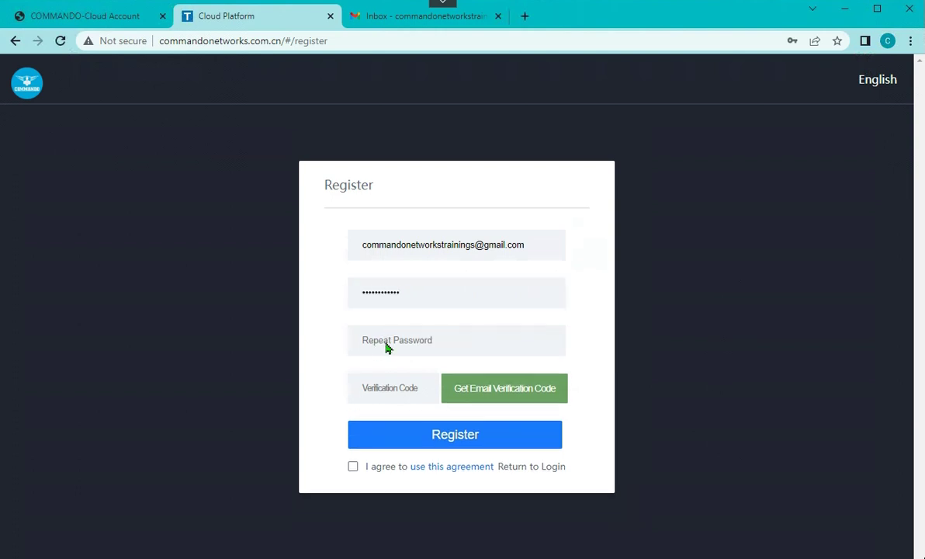
pyautogui.click(385, 343)
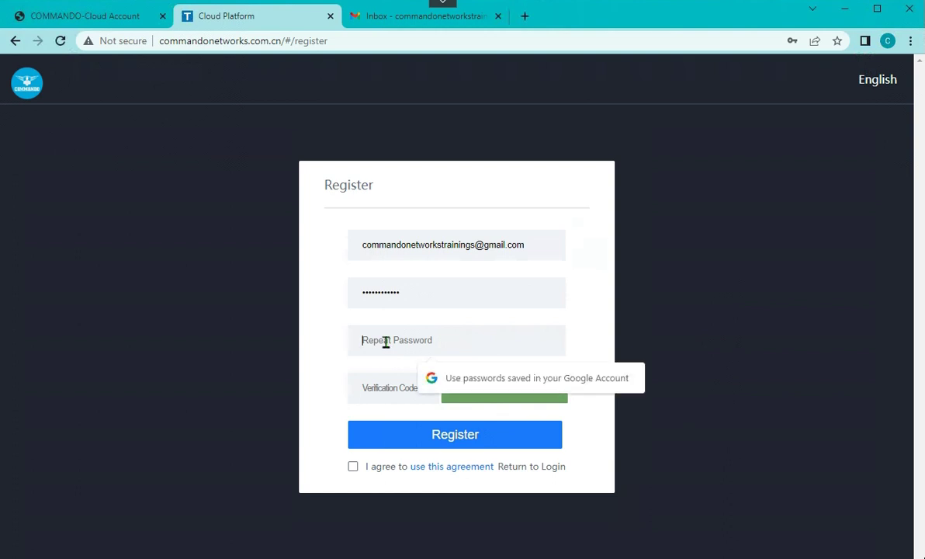
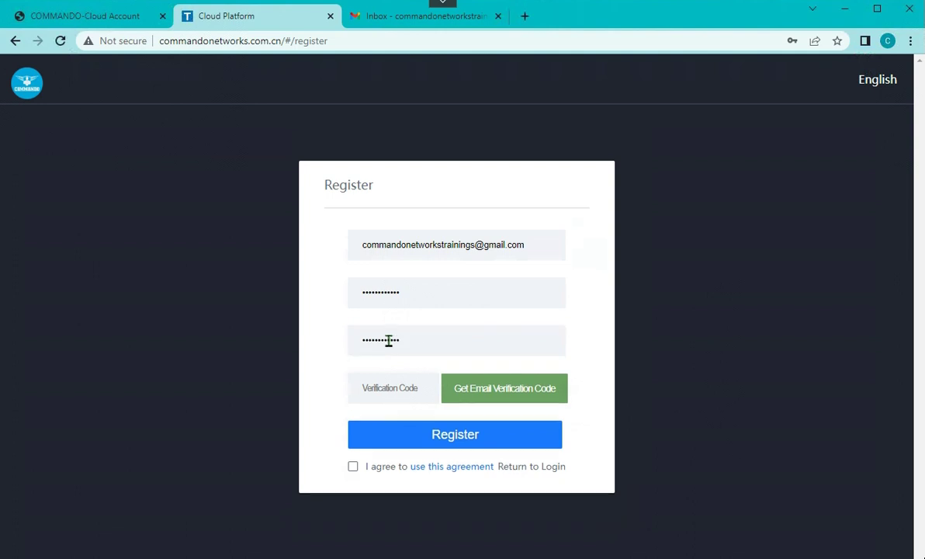
pyautogui.click(492, 393)
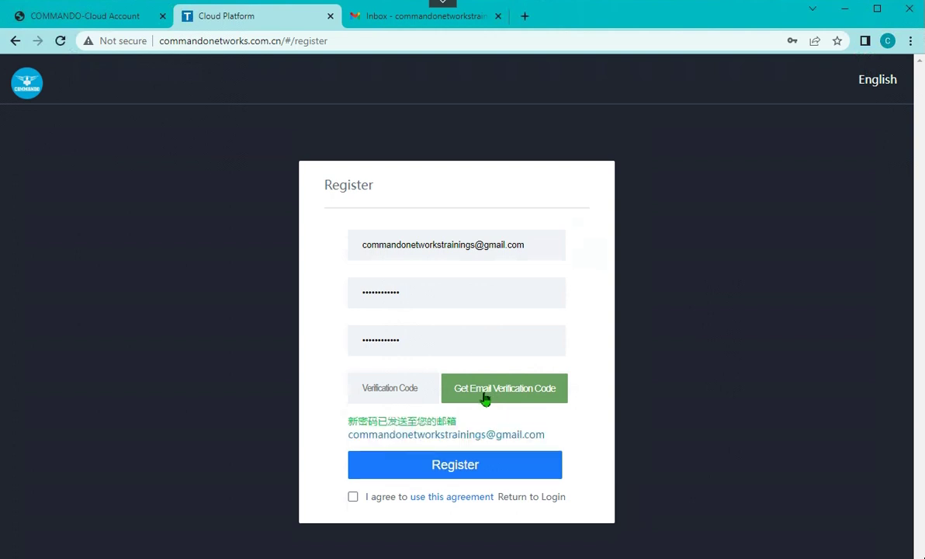
pyautogui.click(432, 16)
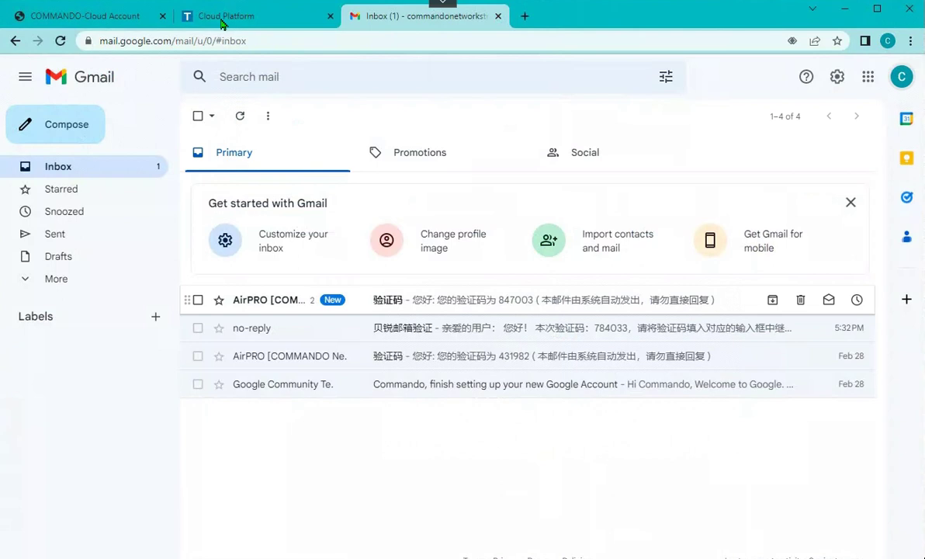
# - Return to the Cloud Platform Register form after opening the AirPRO verification e-mail
pyautogui.click(259, 26)
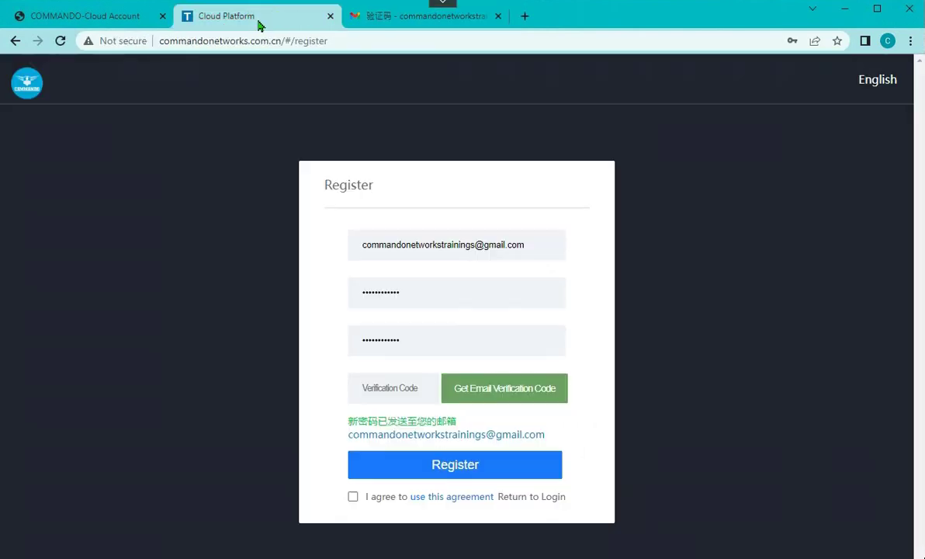
# - Enter the e-mailed verification code, accept the usage agreement and submit the registration
pyautogui.click(393, 386)
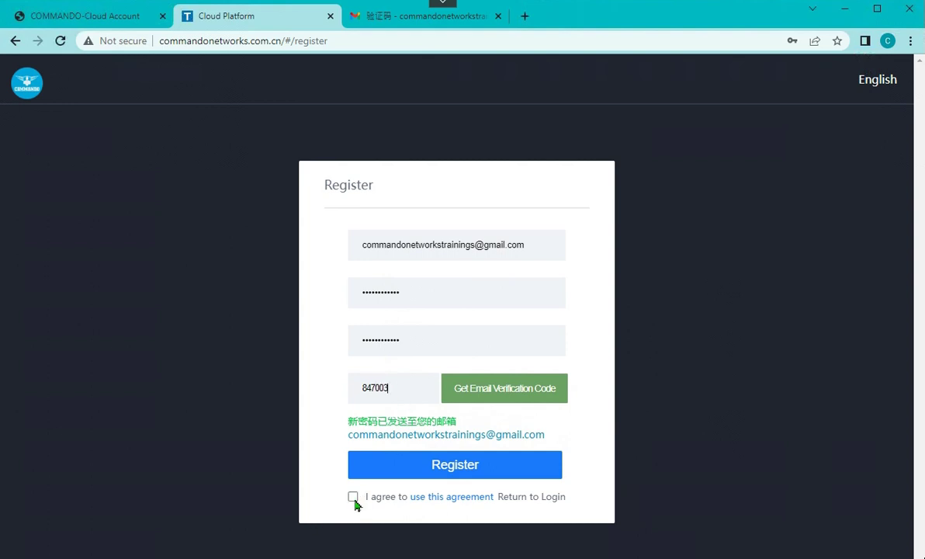
pyautogui.click(353, 499)
pyautogui.click(455, 465)
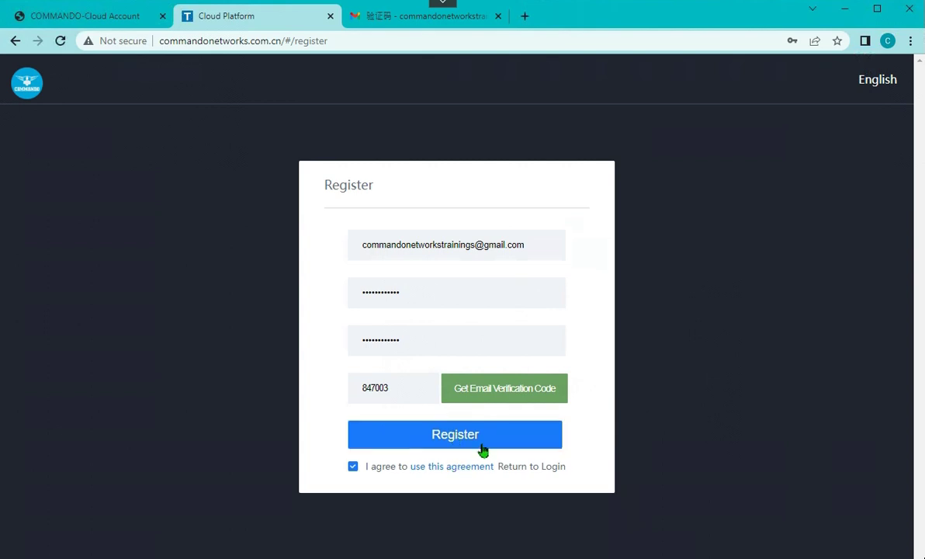
pyautogui.click(482, 447)
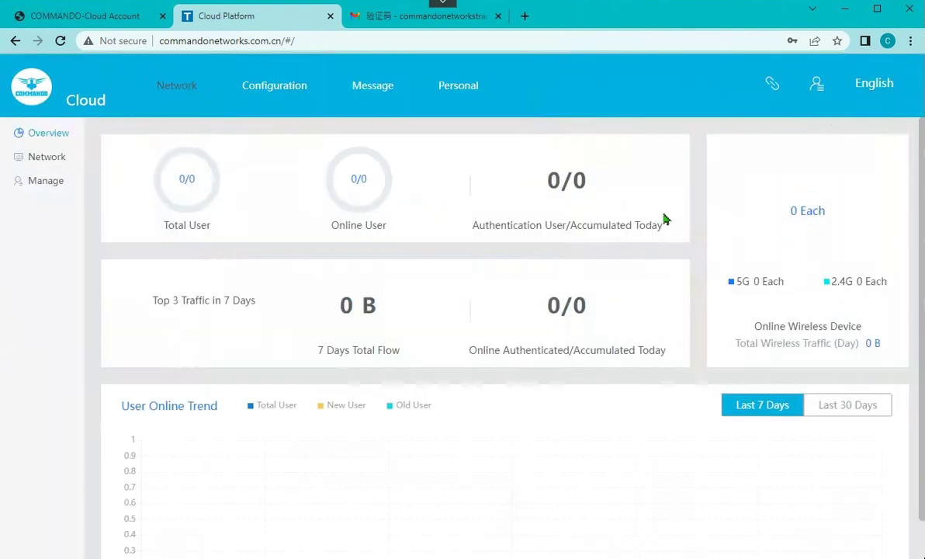
# - Reveal the account code from the dashboard's link icon and copy it to the clipboard
pyautogui.click(773, 92)
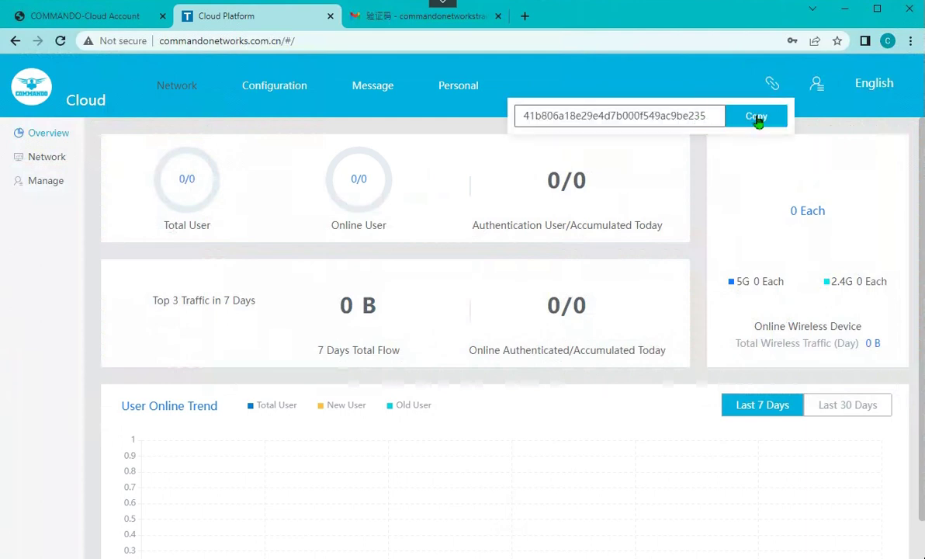
pyautogui.click(757, 117)
pyautogui.click(757, 118)
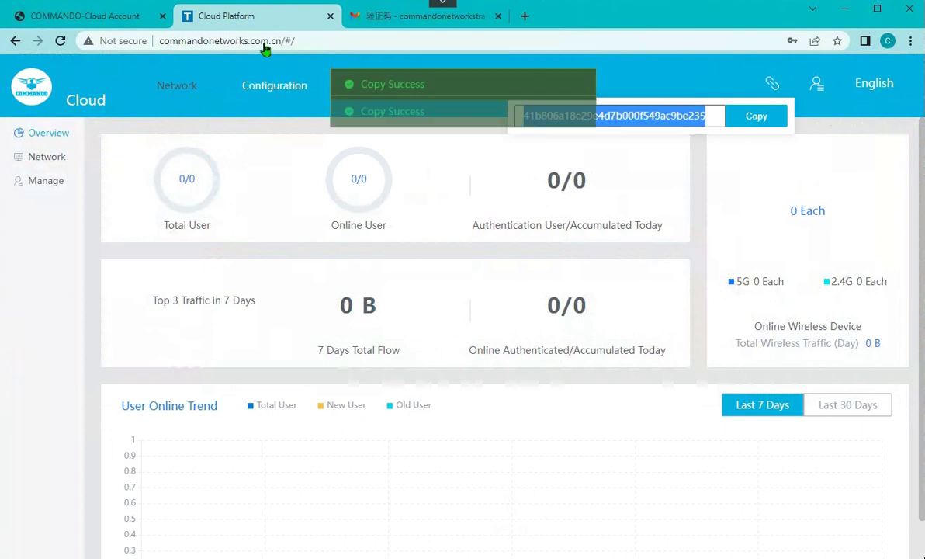
# - Paste the account code into the router's Account Code, set Comment to 'Binding', and save
pyautogui.click(111, 23)
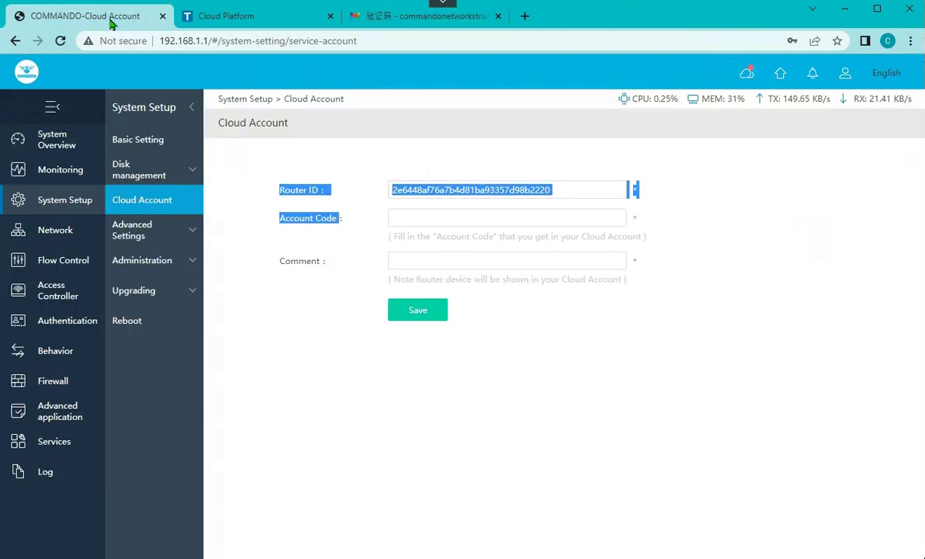
pyautogui.click(412, 221)
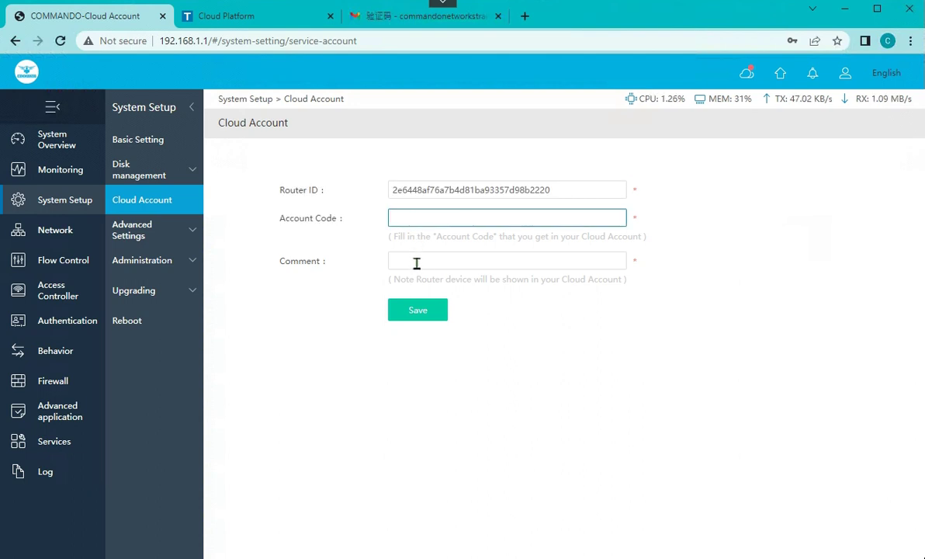
pyautogui.hotkey('ctrl', 'v')
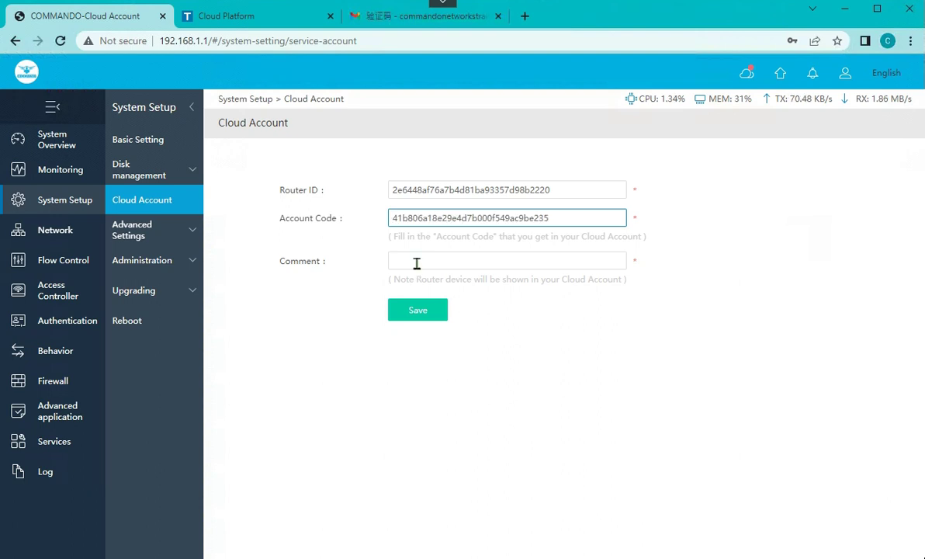
pyautogui.click(417, 262)
pyautogui.write('B')
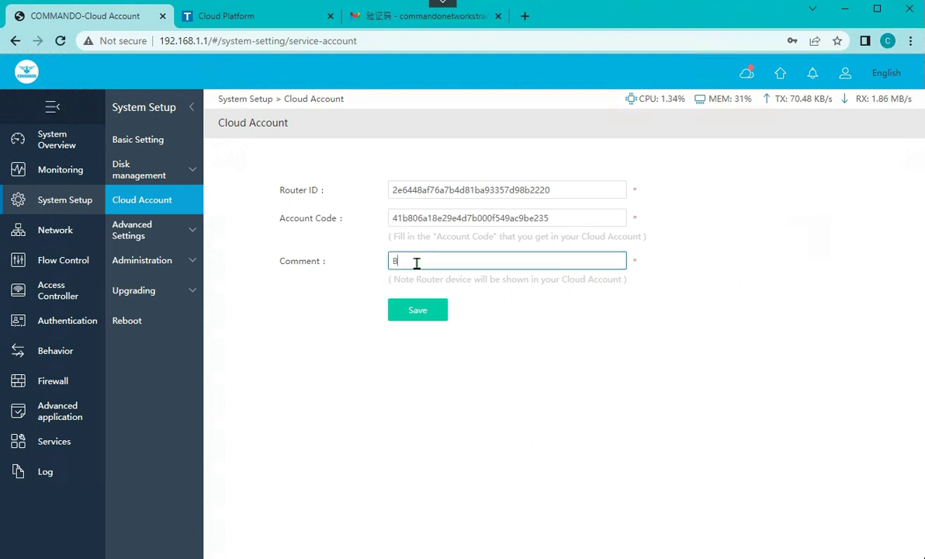
pyautogui.write('ding')
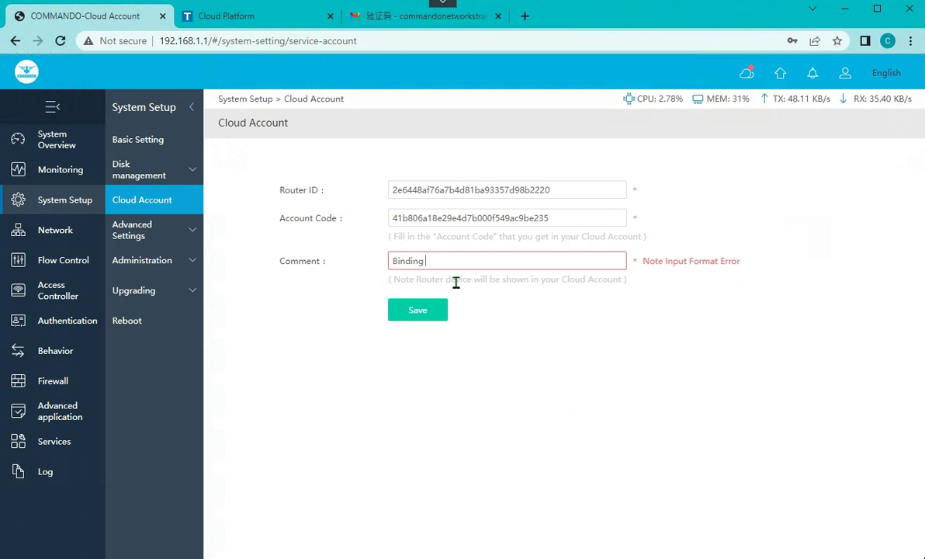
pyautogui.press('BackSpace')
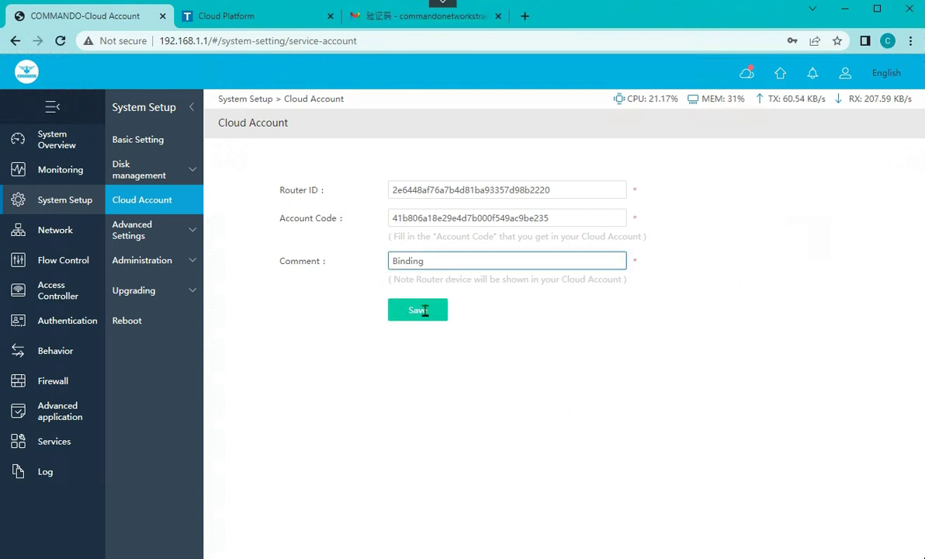
pyautogui.click(424, 312)
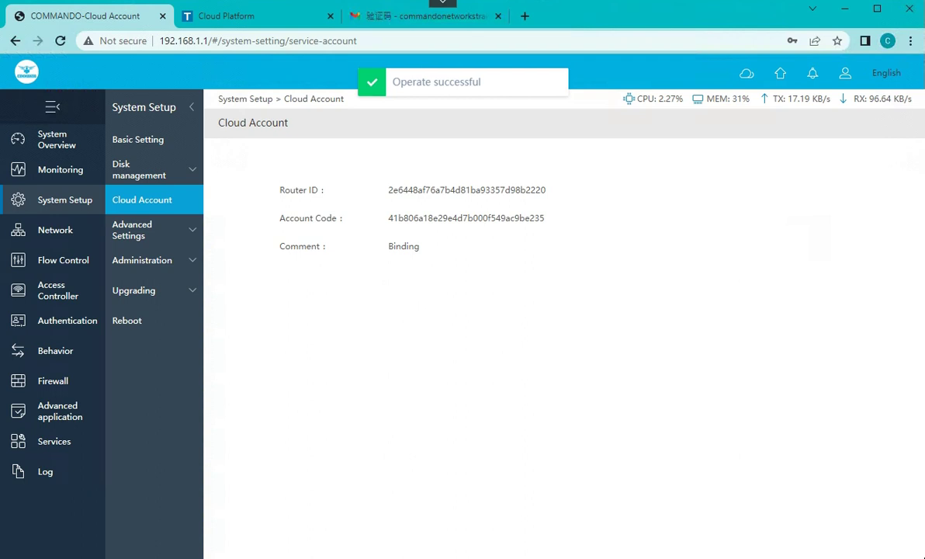
# - Check the router's System Overview, then return to the cloud Overview showing Total User 1/1
pyautogui.click(240, 17)
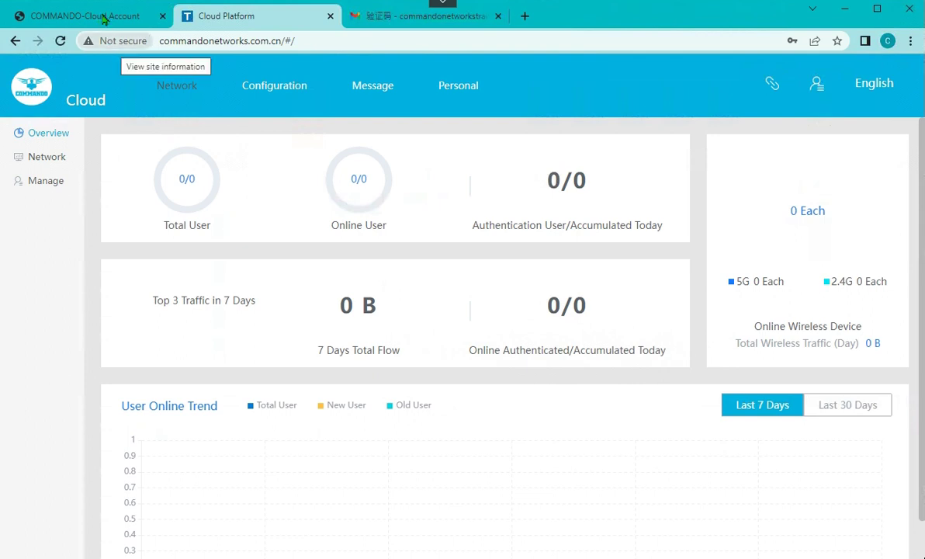
pyautogui.click(103, 17)
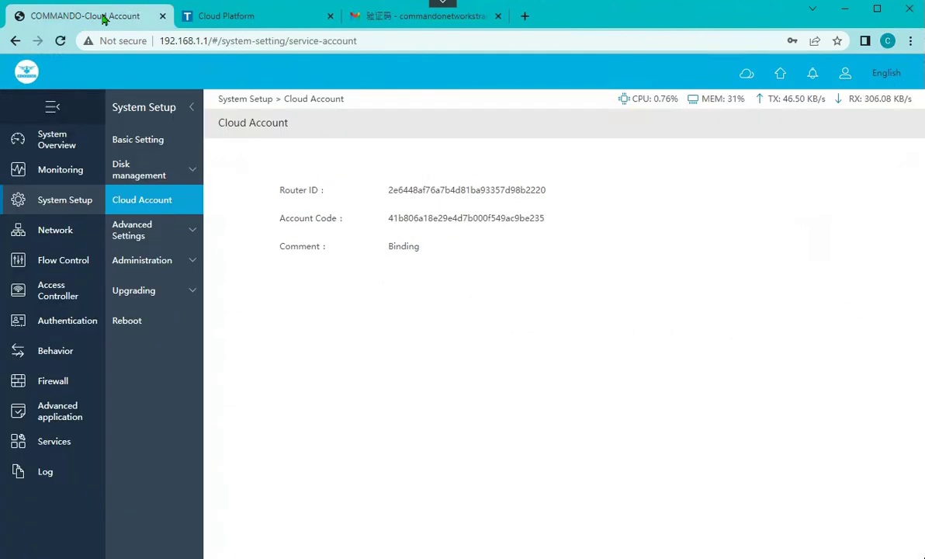
pyautogui.click(38, 144)
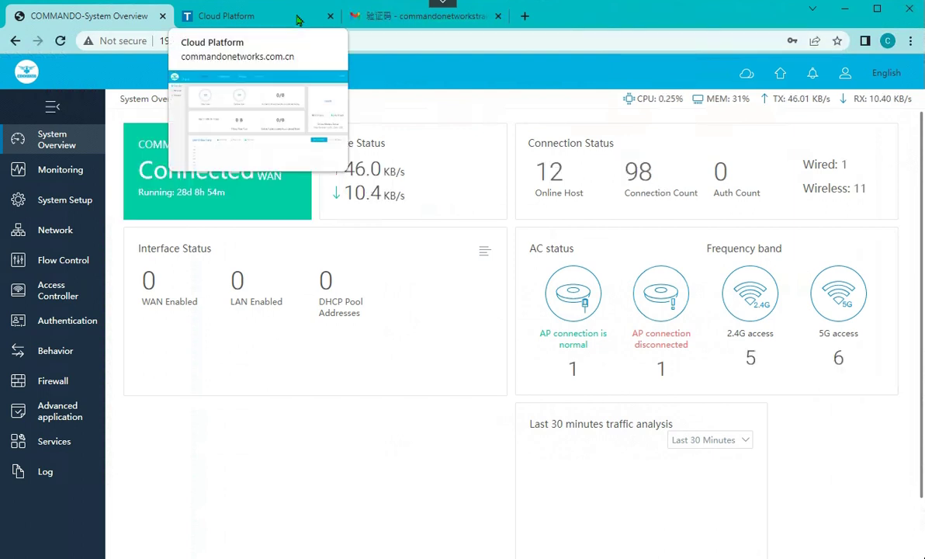
pyautogui.click(299, 17)
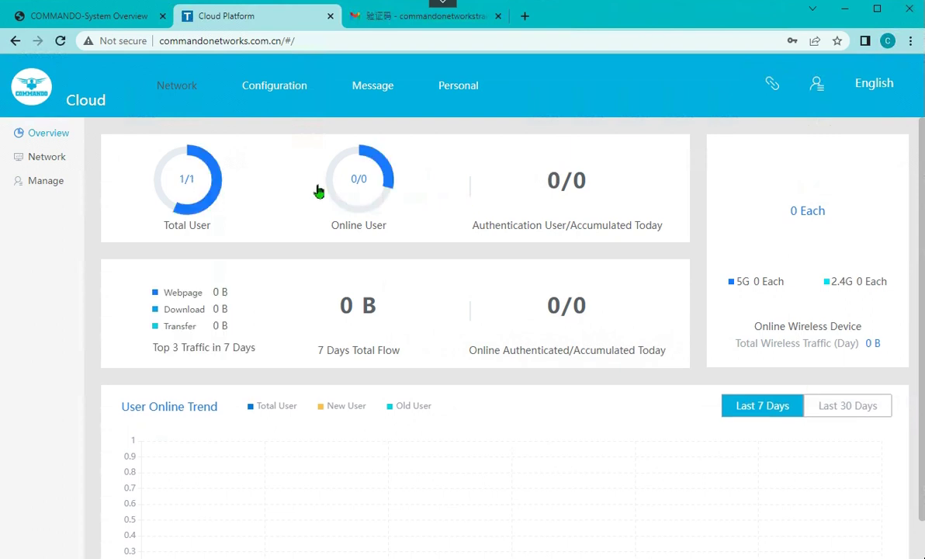
pyautogui.click(190, 188)
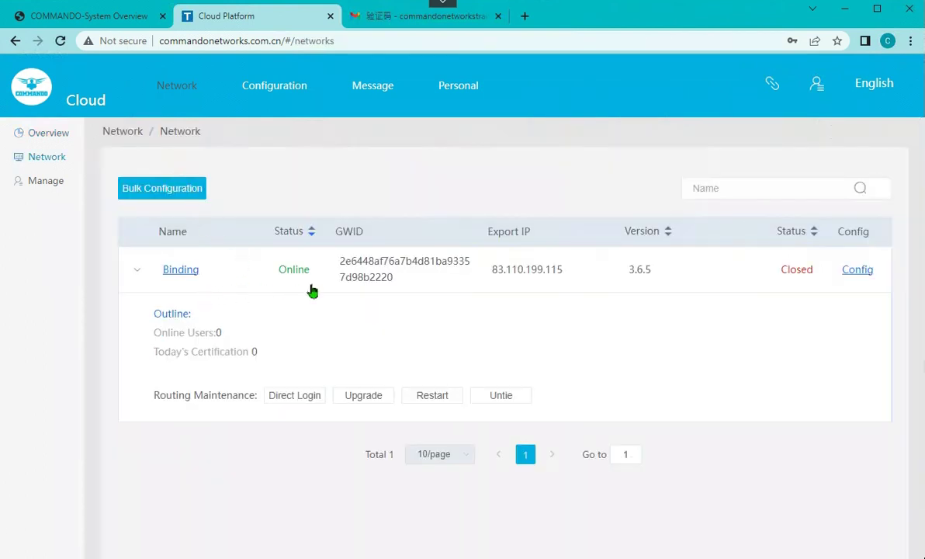
pyautogui.click(44, 139)
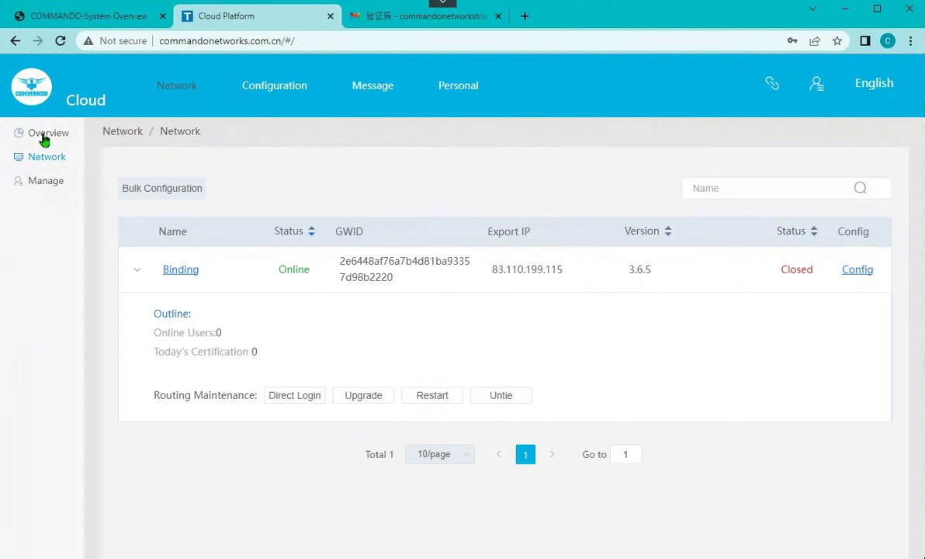